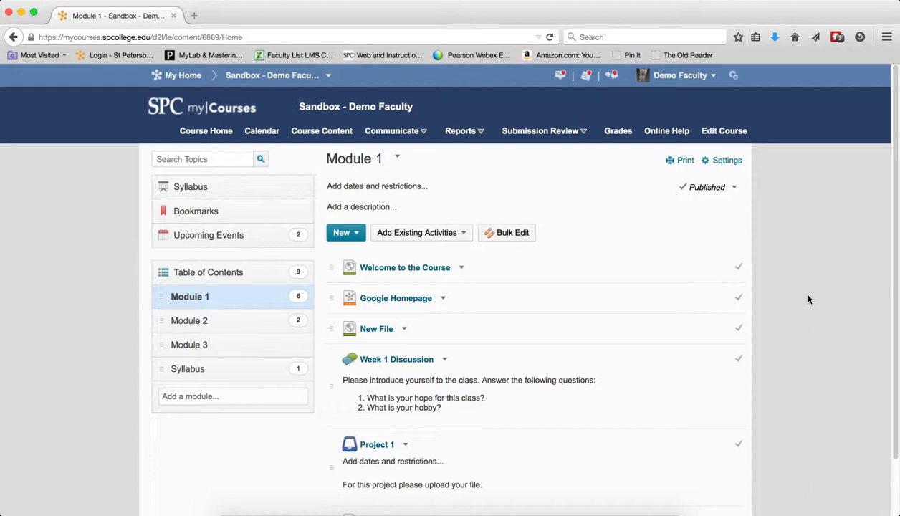
click(328, 133)
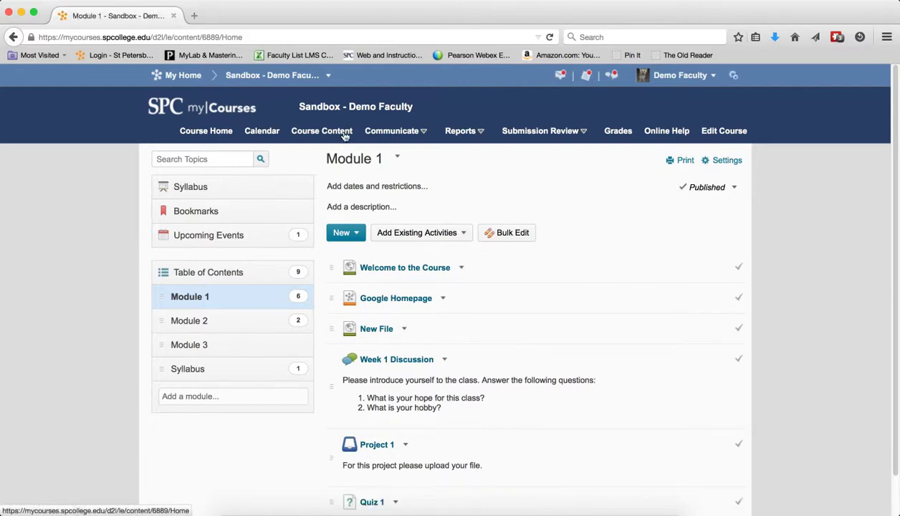
click(574, 132)
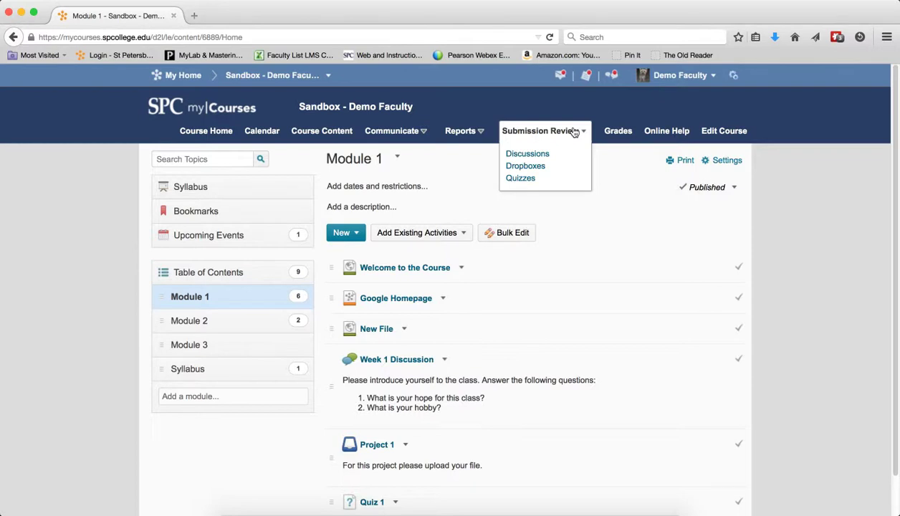
click(662, 246)
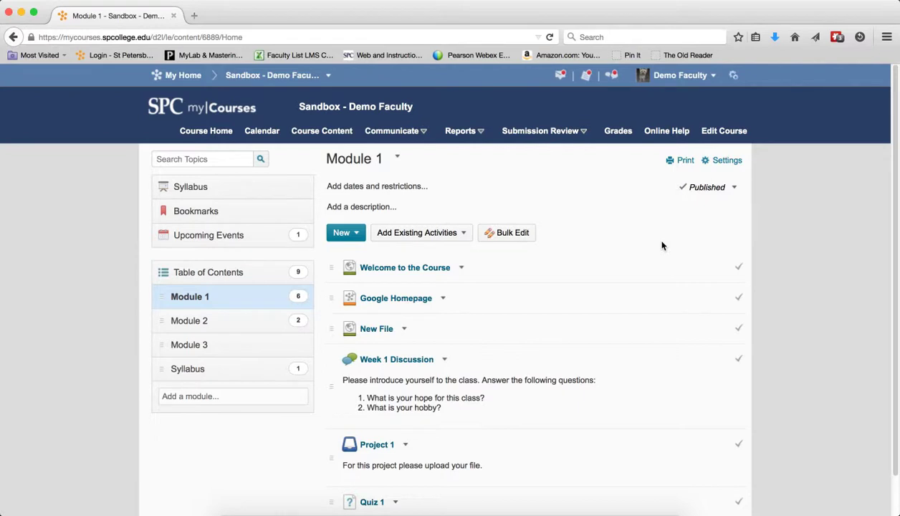
Edit the availability dates of Project 1 in Module 1 and set its start date to 1/31/2015.
scroll(662, 245, down, 1)
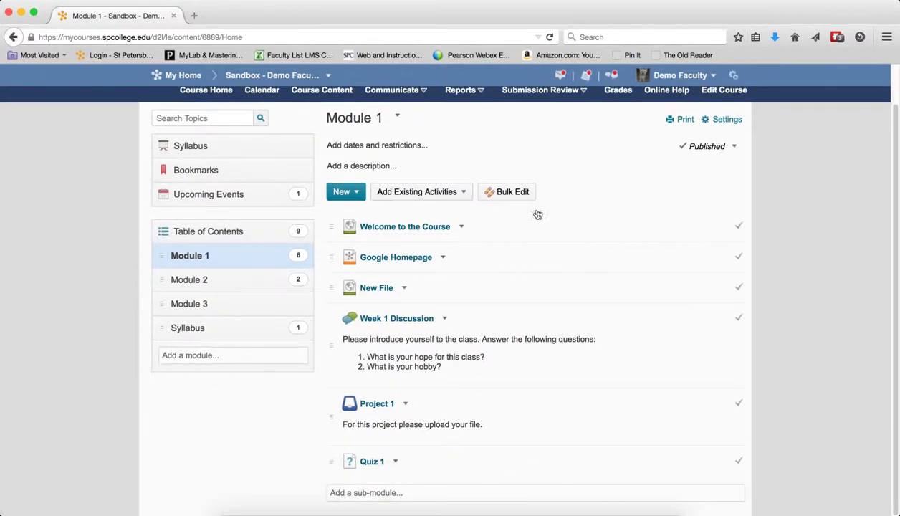
click(406, 404)
click(447, 297)
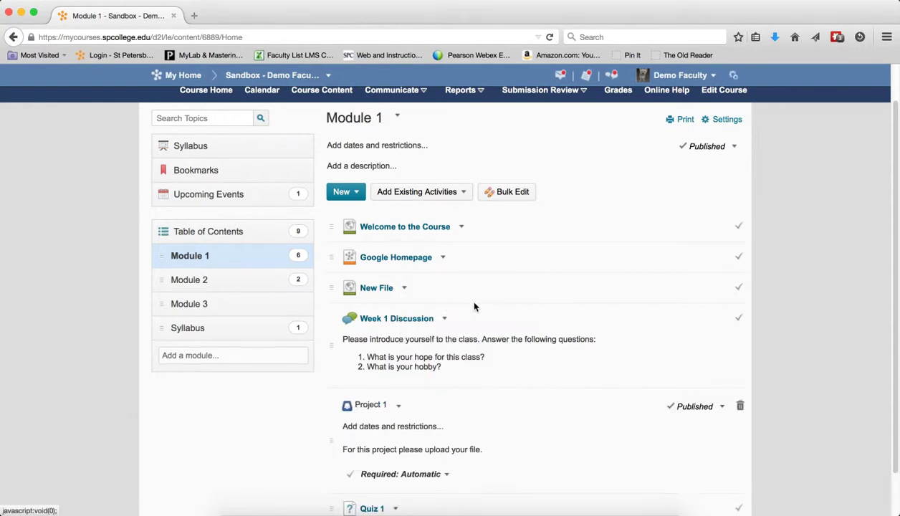
scroll(430, 365, down, 1)
click(386, 381)
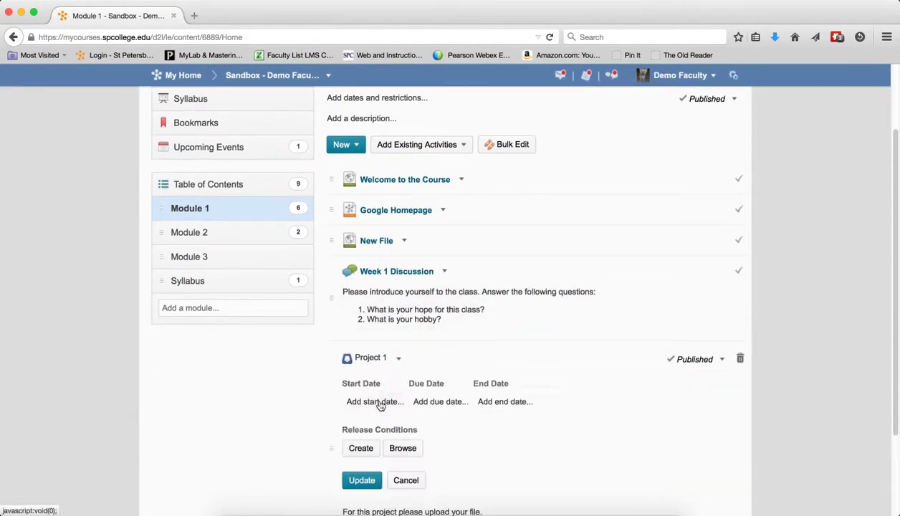
click(376, 407)
click(375, 398)
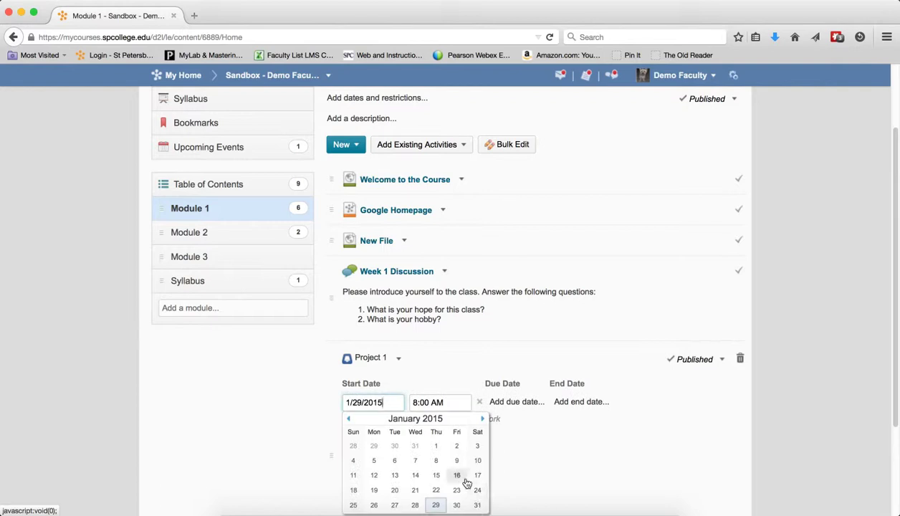
click(476, 506)
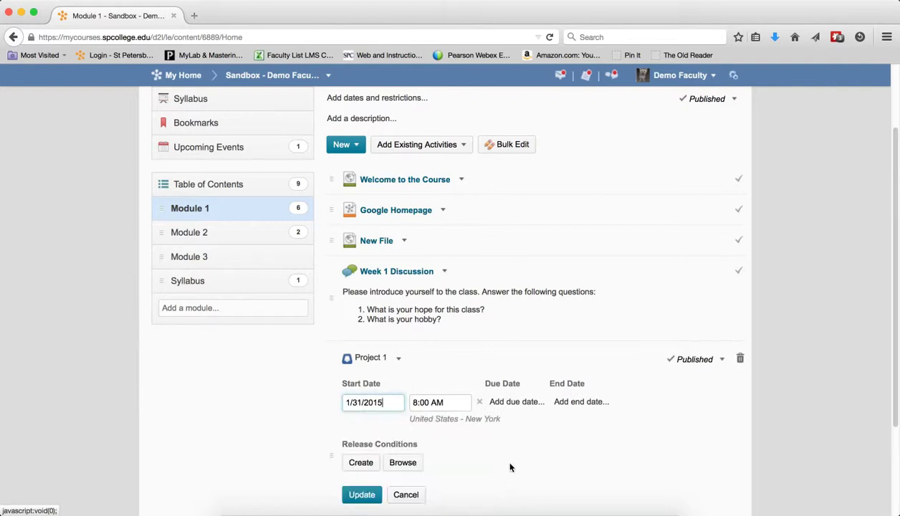
Set the end date of Project 1 to 2/3/2015 and save the updated dates.
click(567, 405)
click(574, 399)
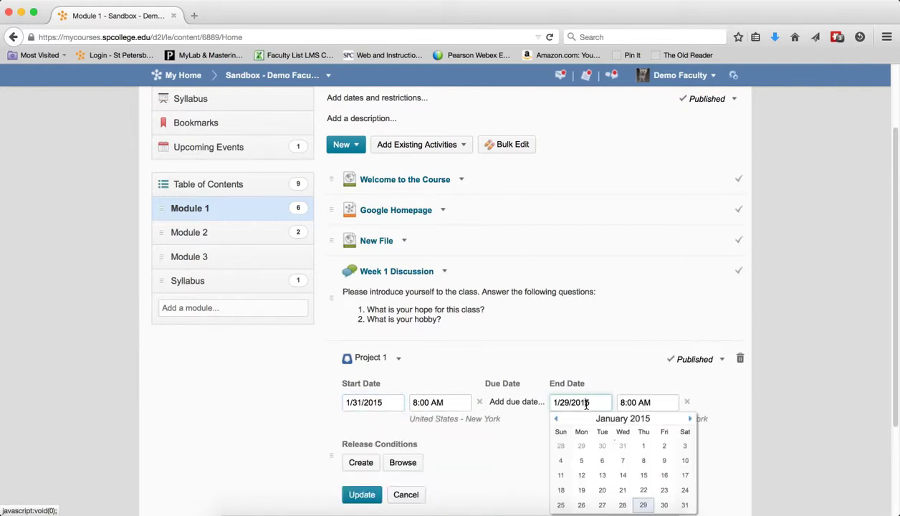
click(689, 418)
click(602, 445)
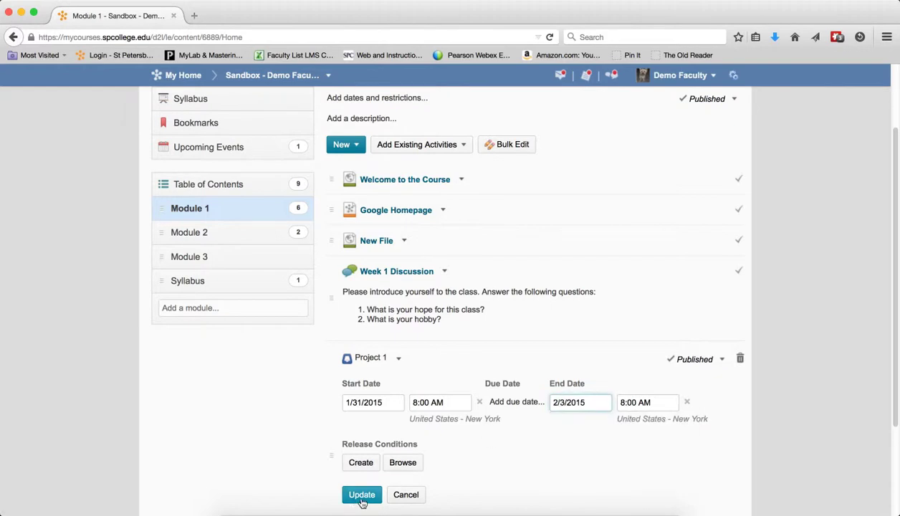
key(Return)
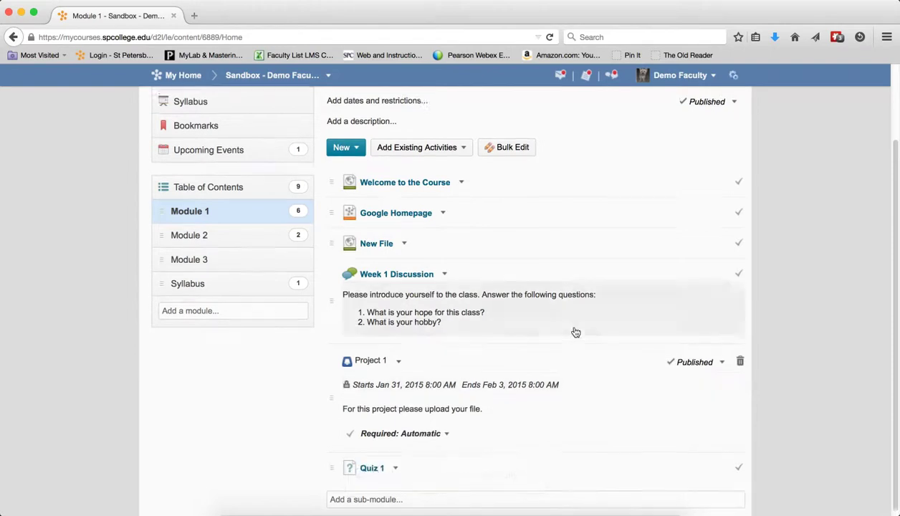
Switch the course to the student view.
scroll(586, 218, up, 3)
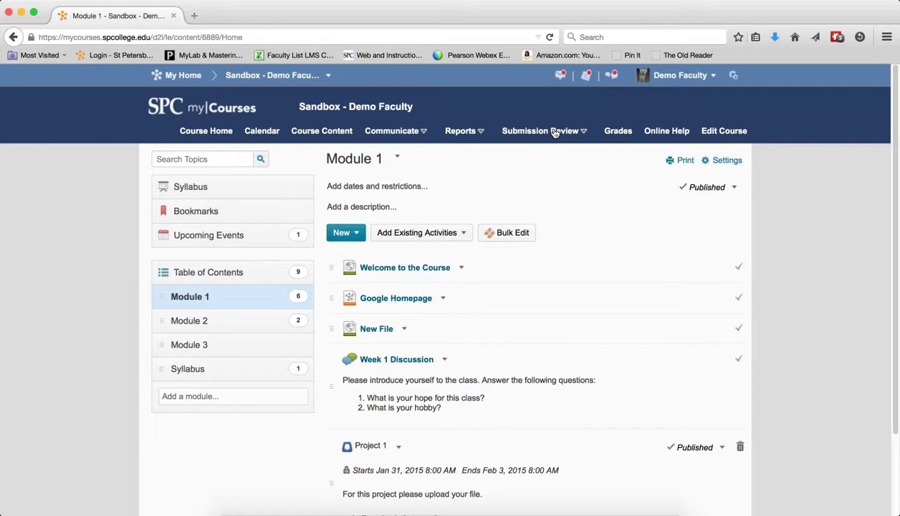
click(688, 76)
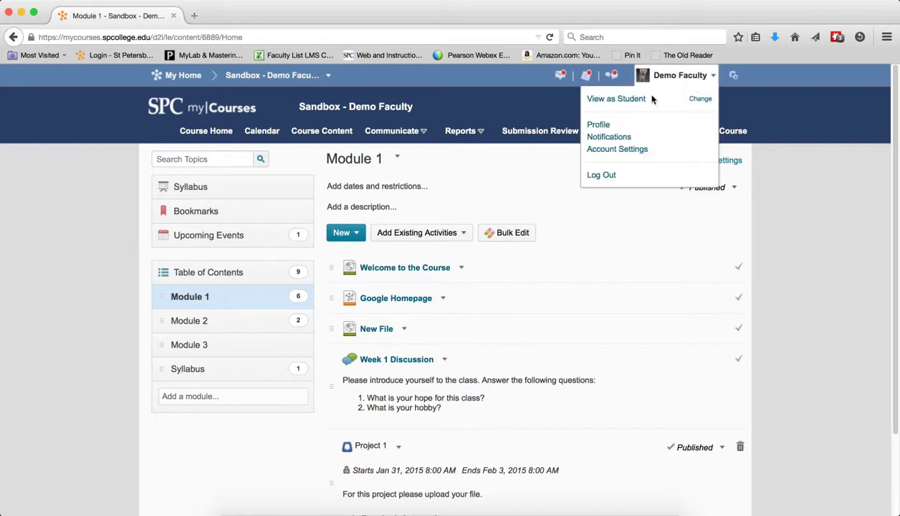
click(634, 104)
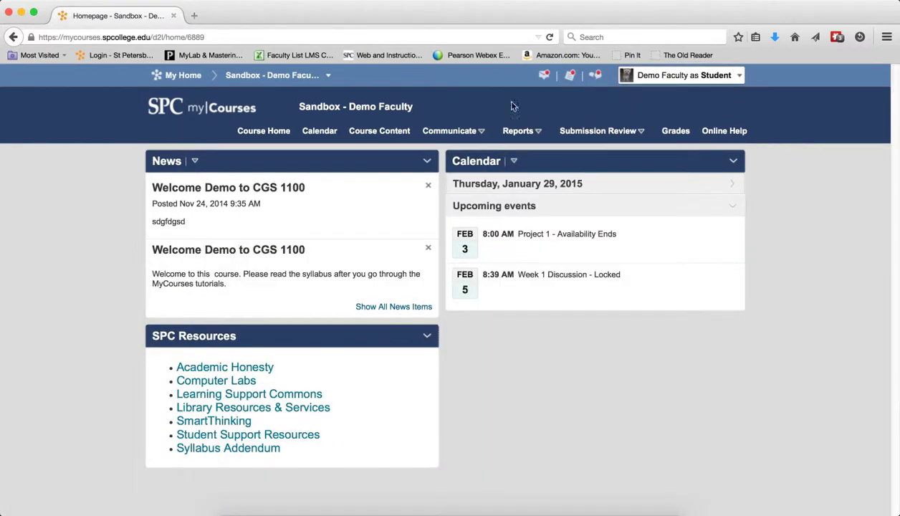
Open the course content as a student and check how Project 1 is listed in Module 1.
click(368, 132)
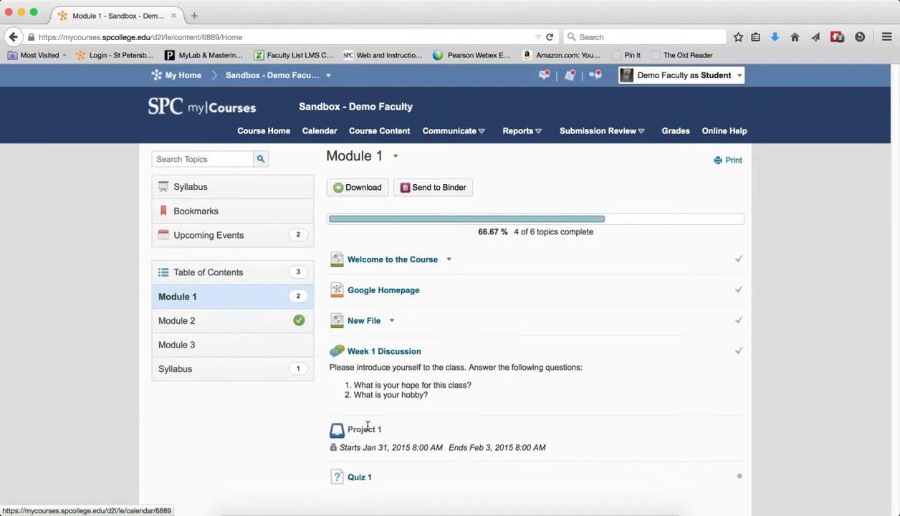
double_click(366, 427)
click(395, 424)
Open the student's dropbox folder list and examine the Project 1 entry and its opening date.
click(623, 131)
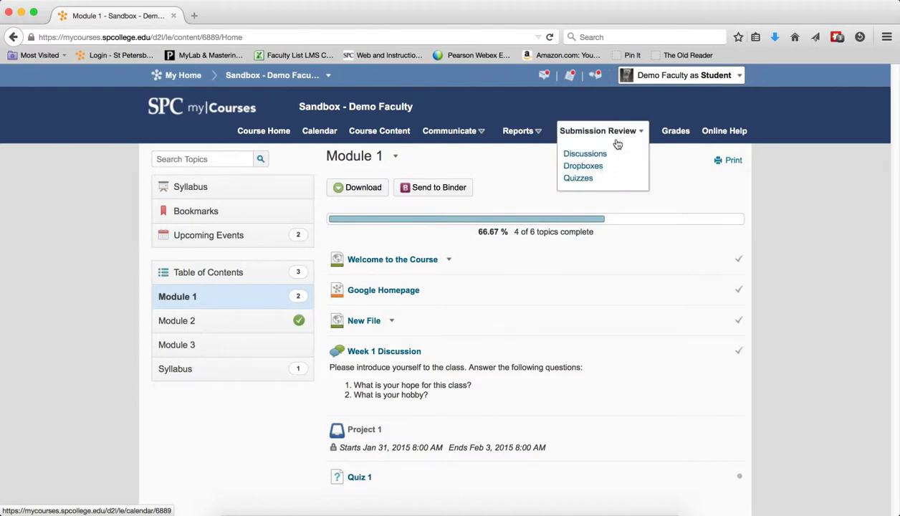
click(586, 167)
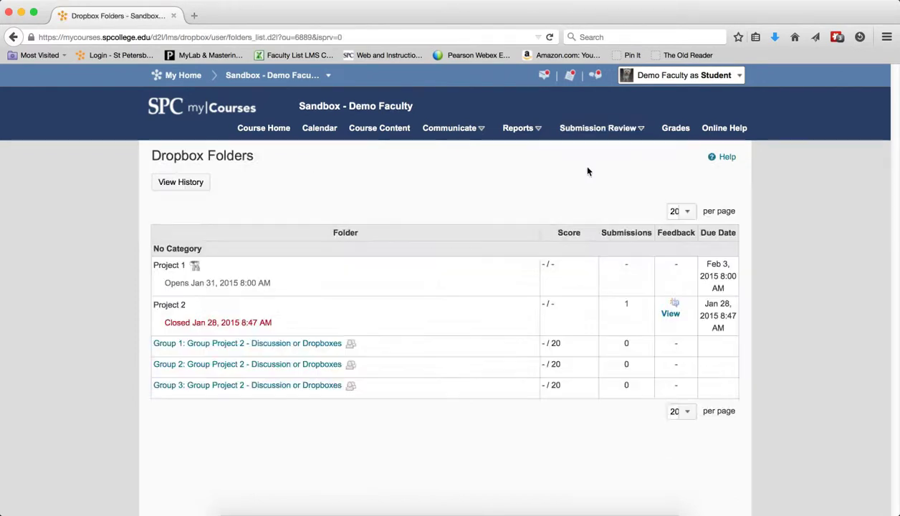
double_click(175, 268)
drag(175, 268, 184, 266)
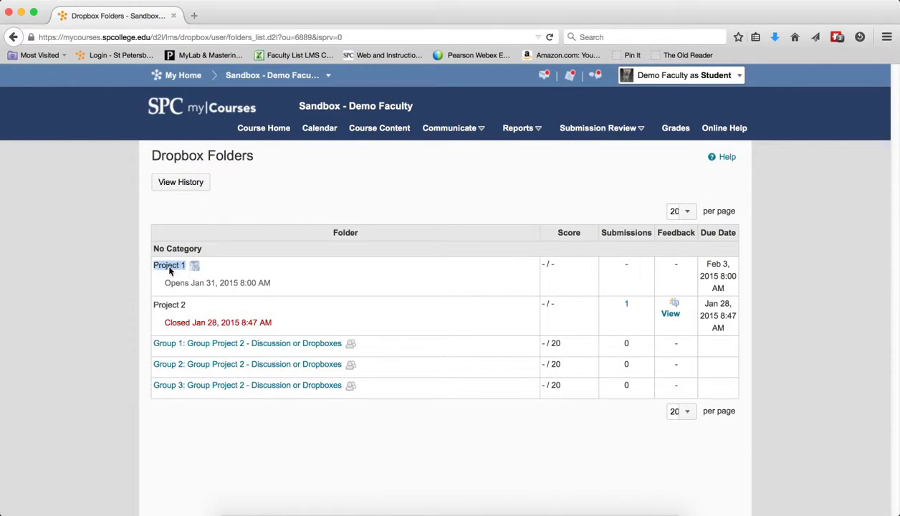
click(169, 272)
drag(273, 291, 221, 289)
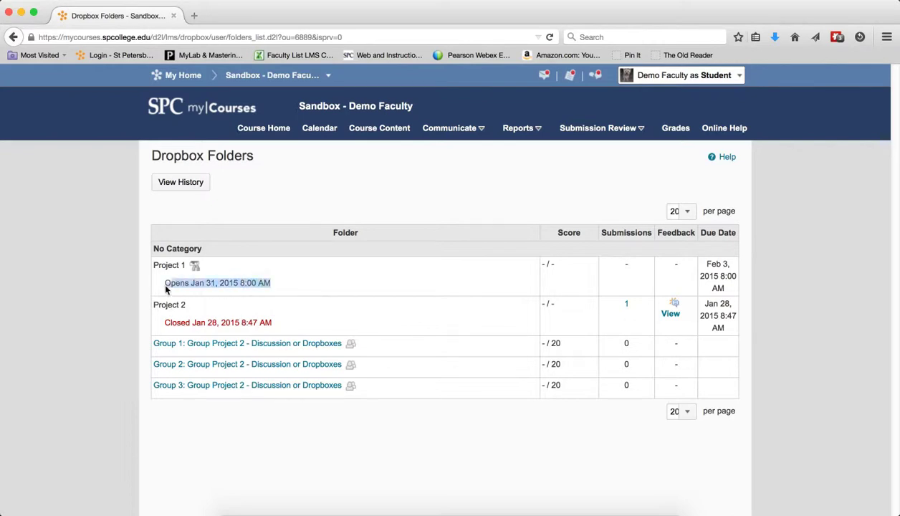
drag(165, 286, 162, 286)
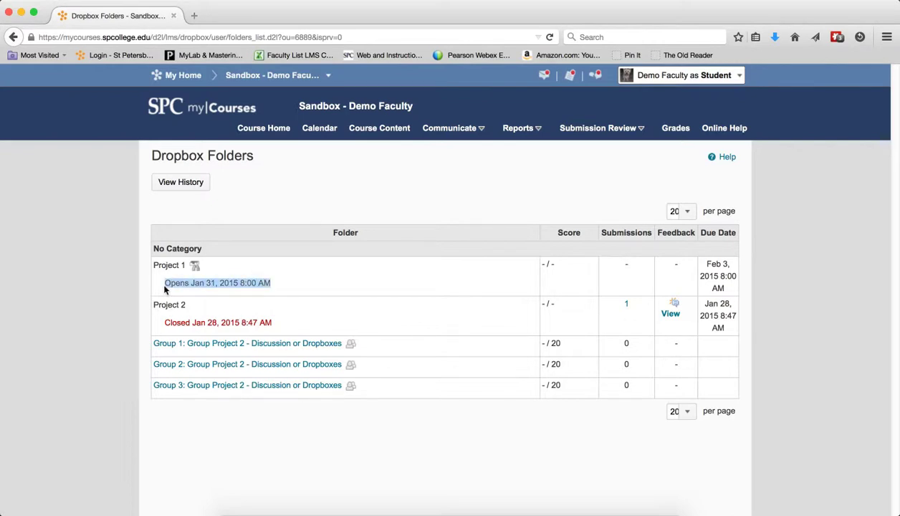
click(296, 284)
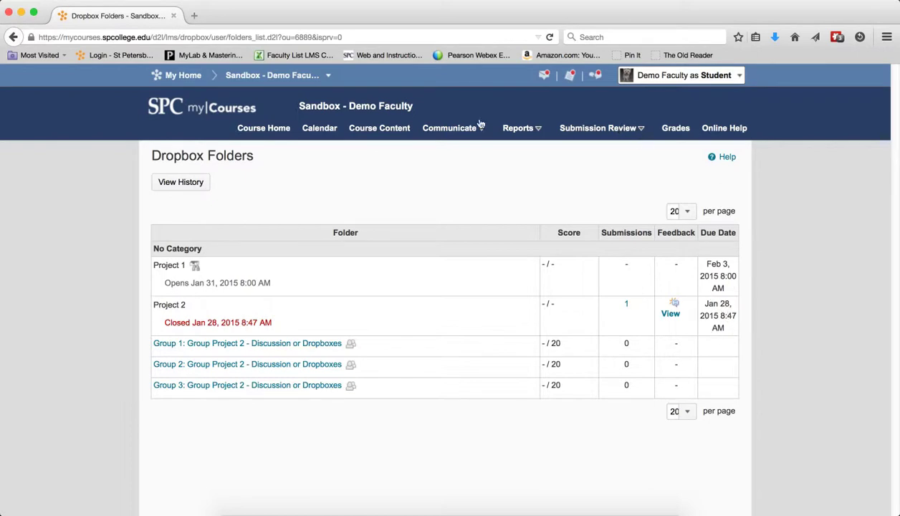
Return to the course content and check how Project 2 is listed in Module 2.
click(372, 133)
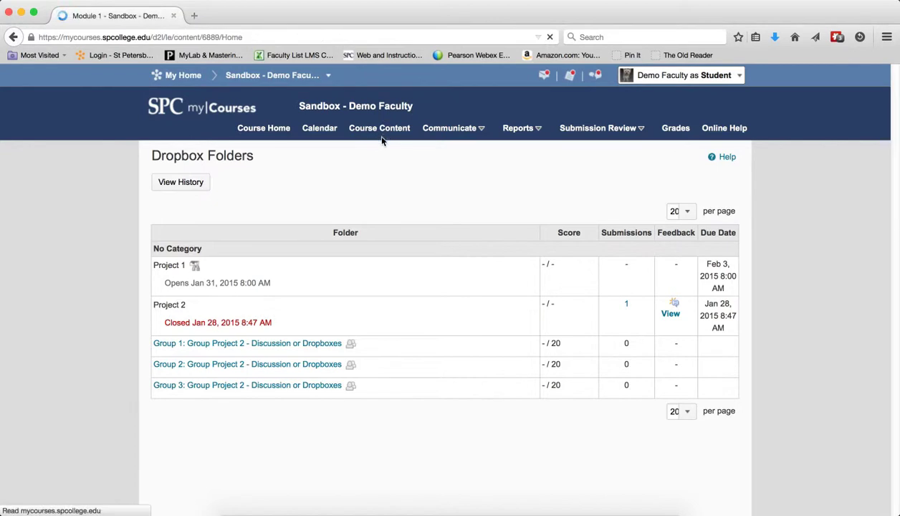
click(231, 318)
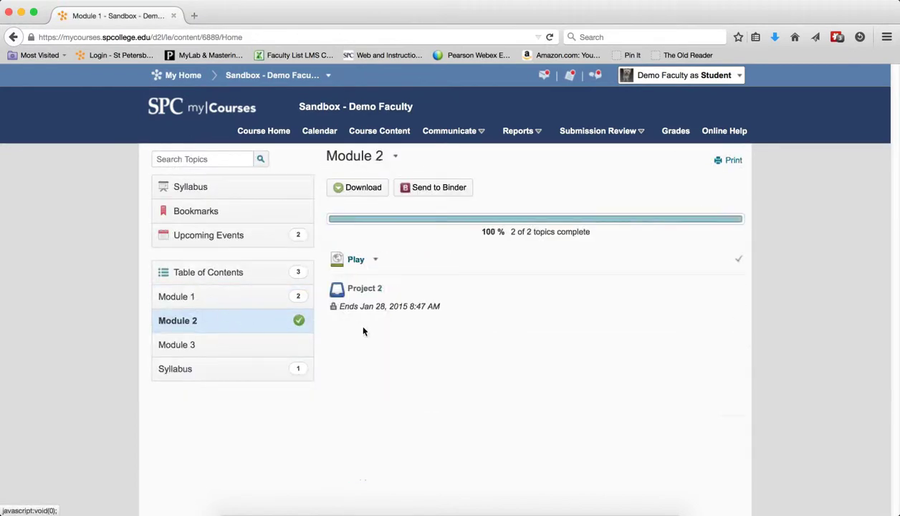
triple_click(351, 289)
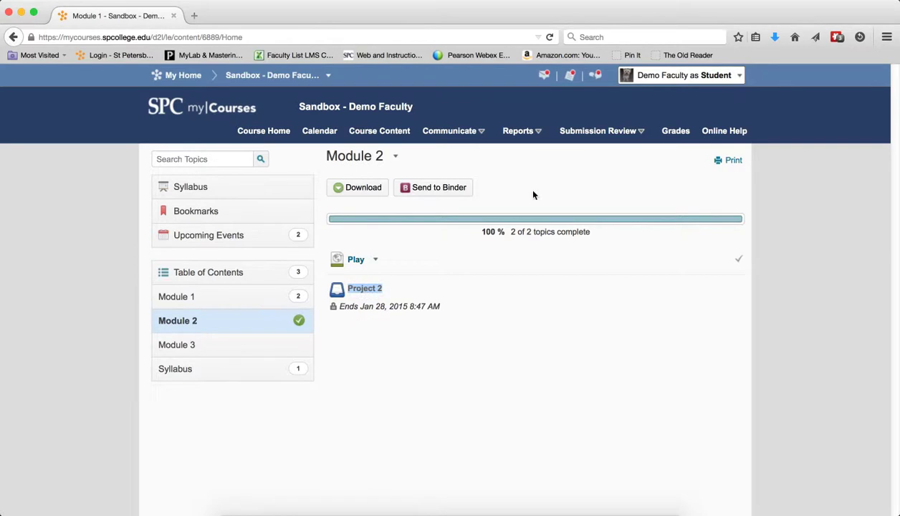
Review the submission history of Project 2 from the dropbox folders, then return to the folder list.
click(621, 135)
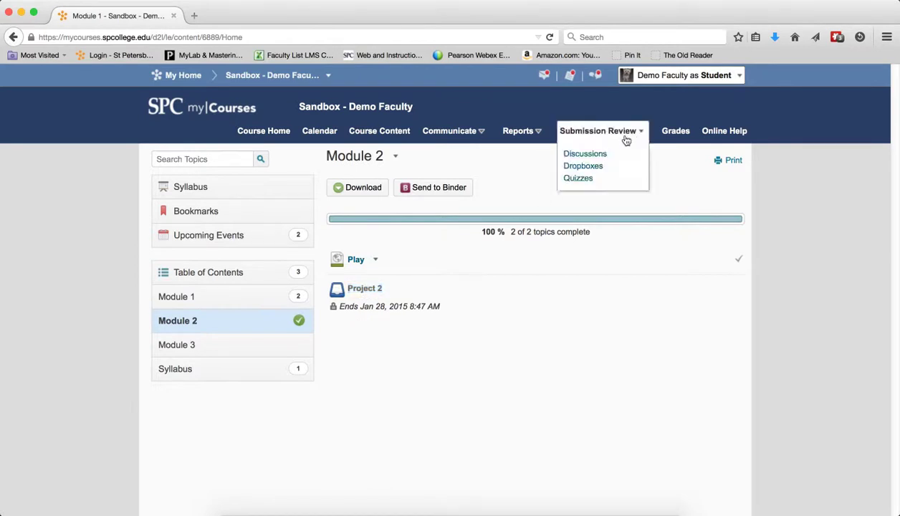
click(589, 167)
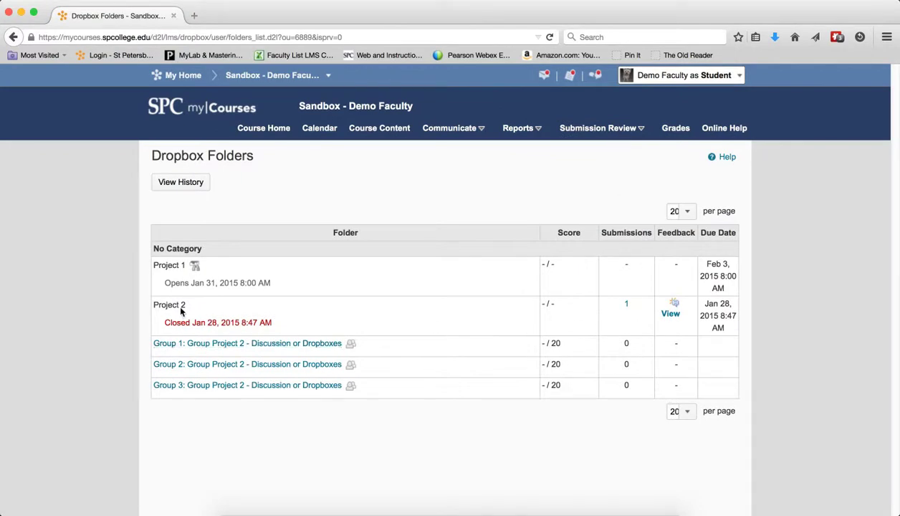
click(627, 307)
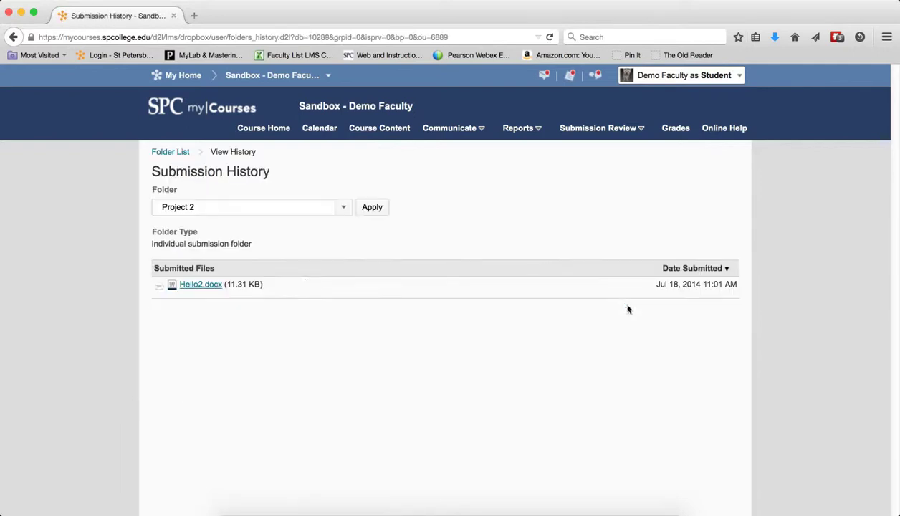
click(183, 152)
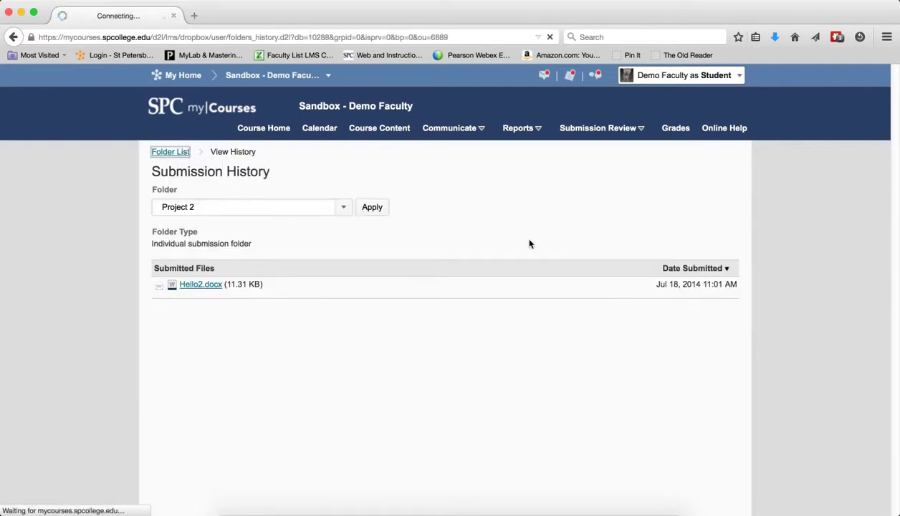
View the rubric feedback for the Project 2 submission, then close it.
click(671, 314)
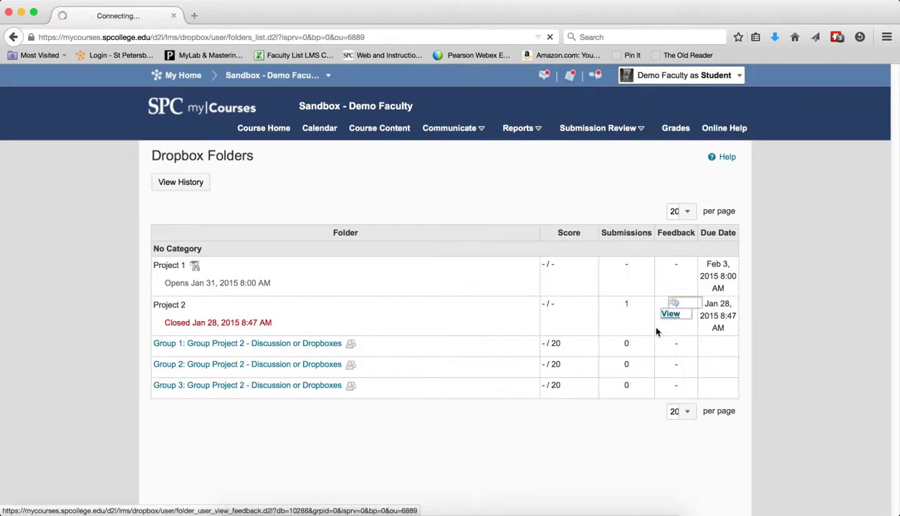
scroll(628, 301, down, 2)
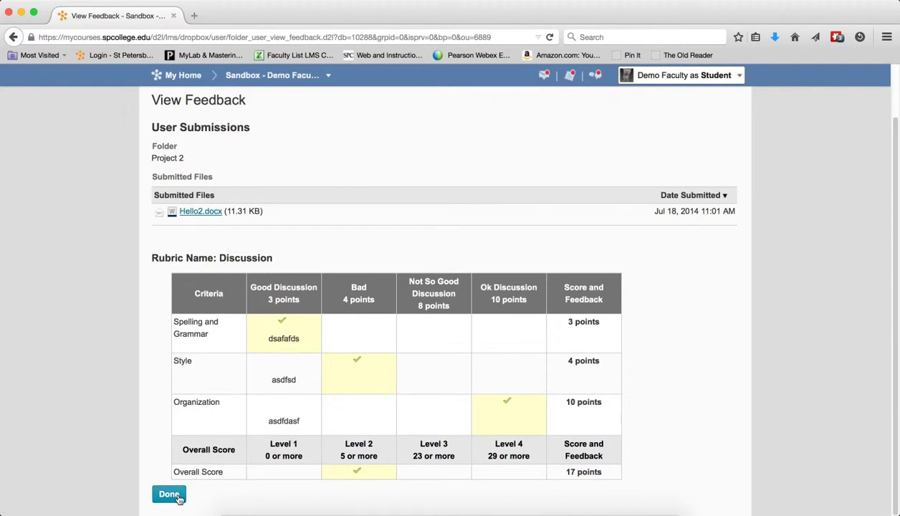
click(170, 495)
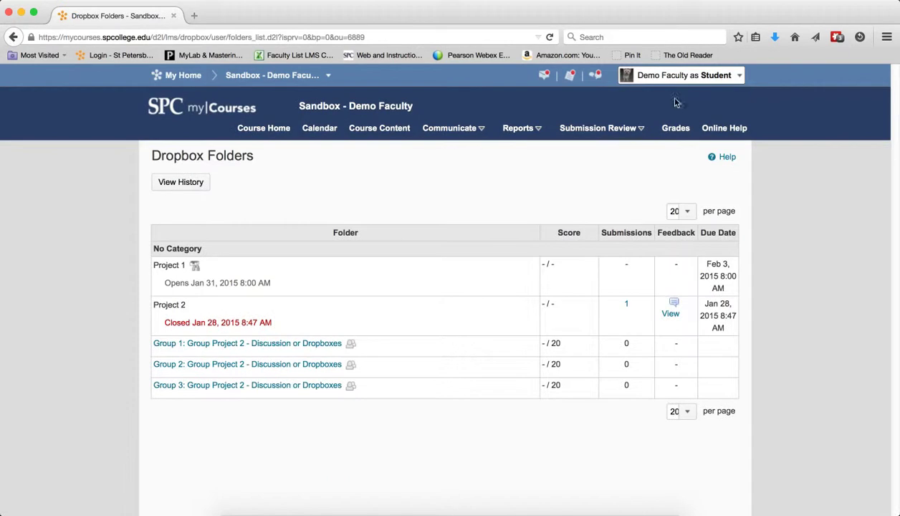
Leave the student view and open the dropbox folder list as faculty.
click(730, 76)
click(731, 98)
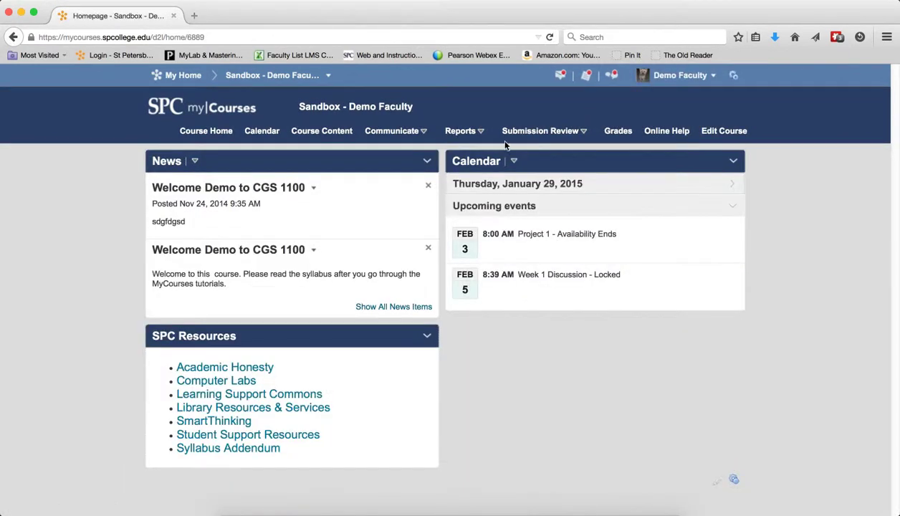
click(566, 133)
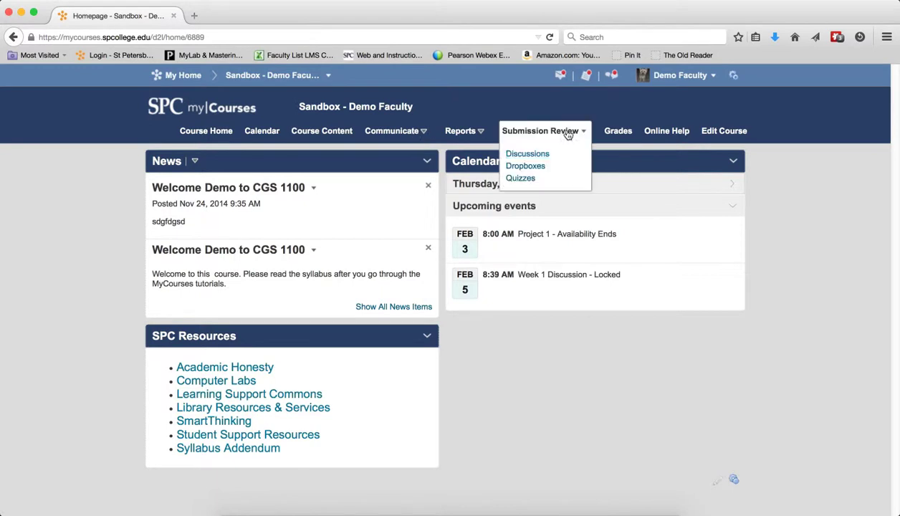
click(529, 166)
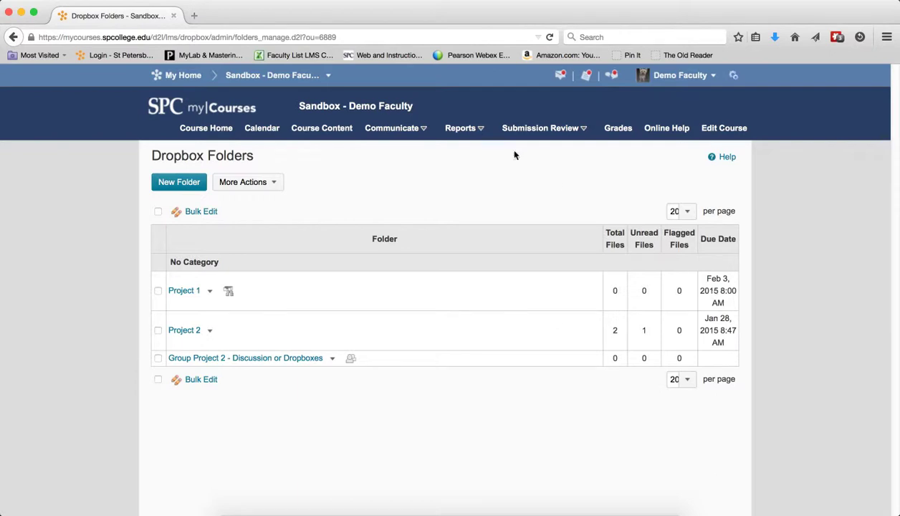
Open Module 1 in the course content and check the start and end dates listed for Project 1.
click(348, 129)
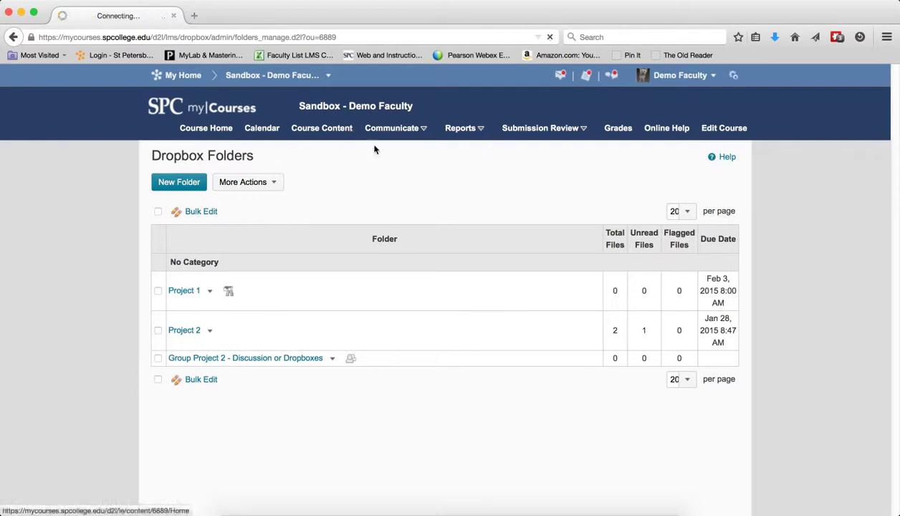
click(226, 305)
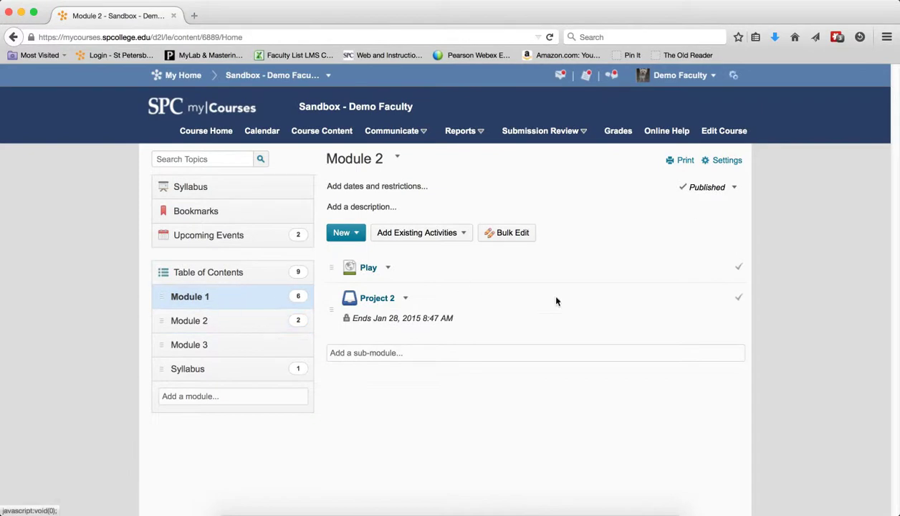
scroll(562, 314, down, 2)
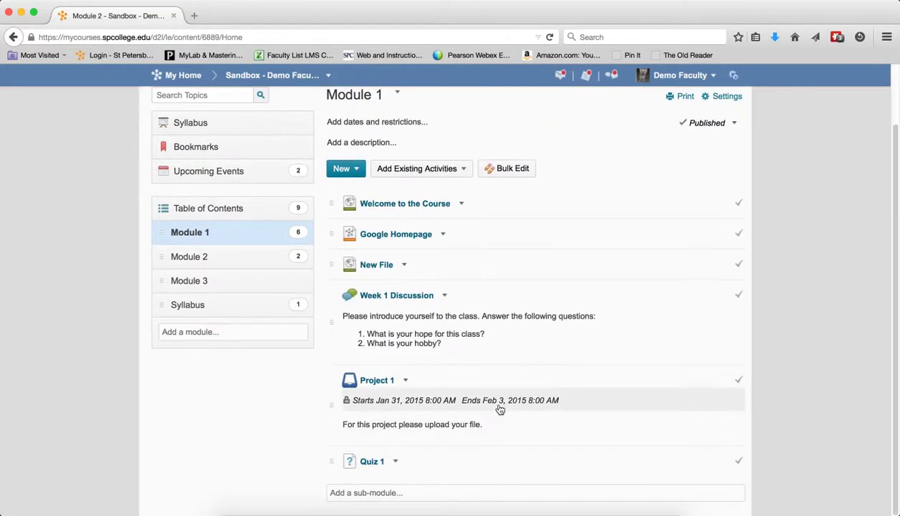
scroll(577, 308, up, 2)
From the dropbox folder list, edit Project 1's restrictions, set its end date to 2/5/2015, and save and close the folder.
click(543, 131)
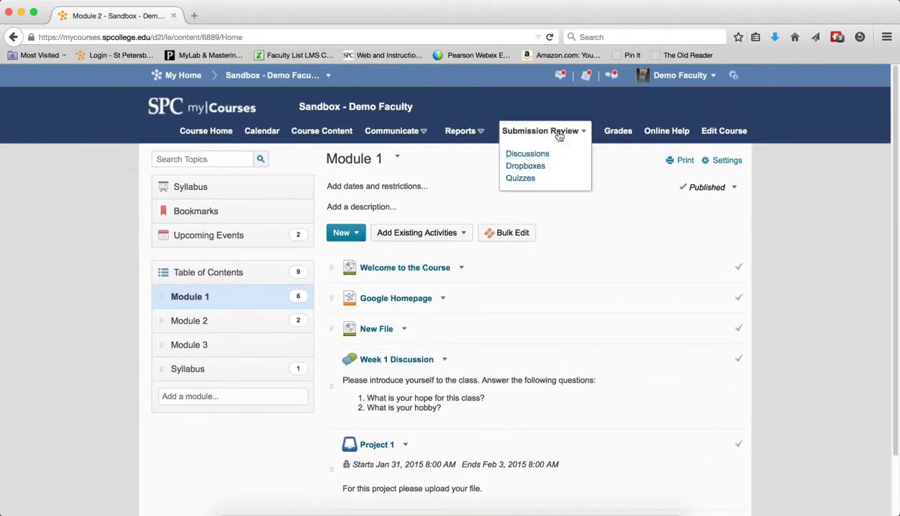
click(530, 165)
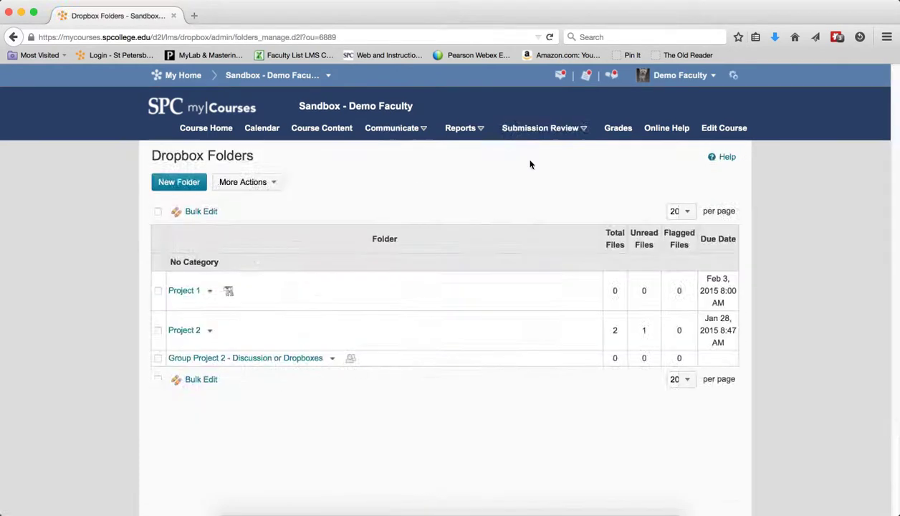
click(210, 290)
click(228, 318)
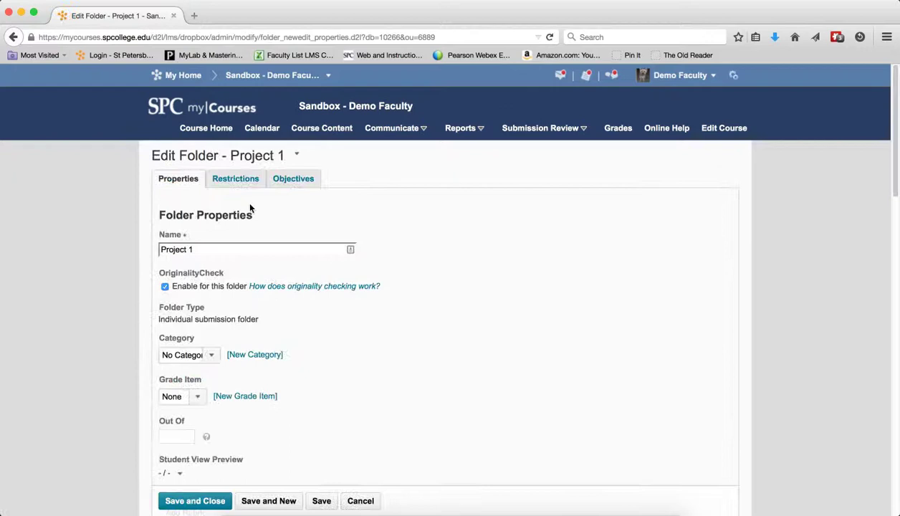
click(237, 178)
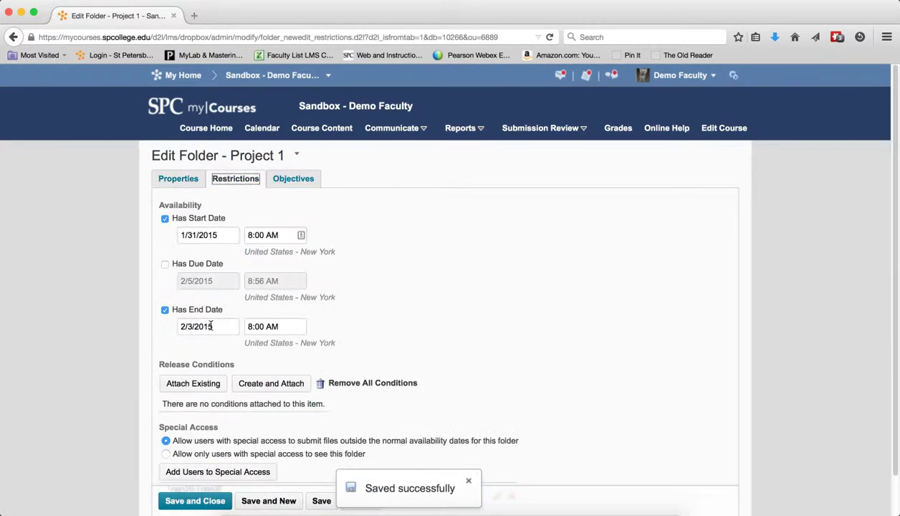
click(204, 326)
click(272, 371)
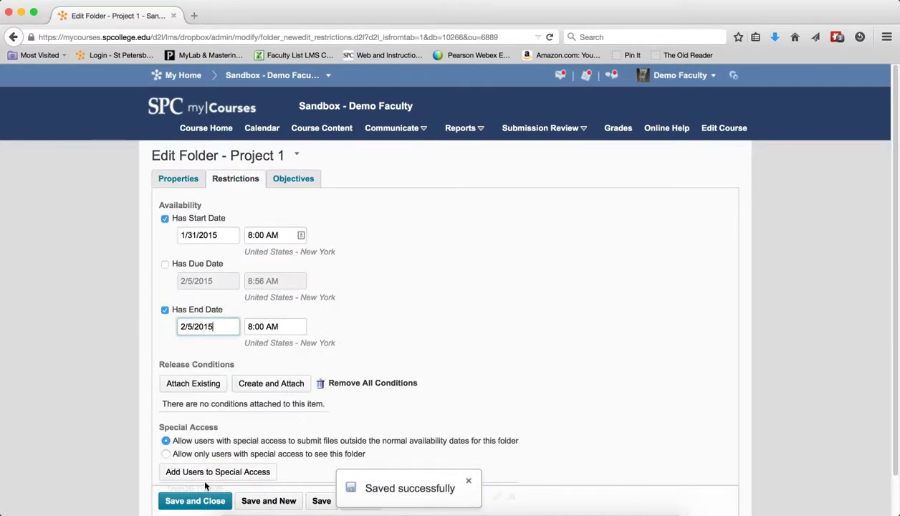
click(192, 501)
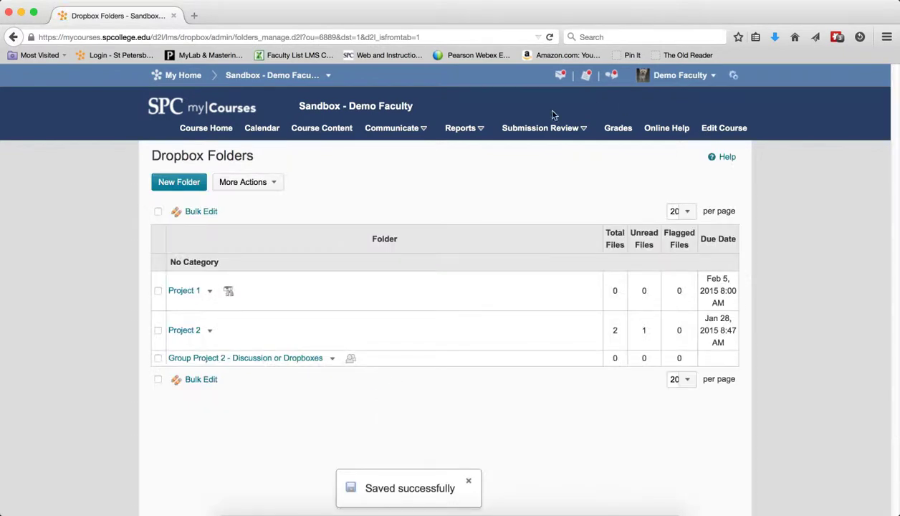
Return to the course content to check the Project 1 listing.
click(305, 132)
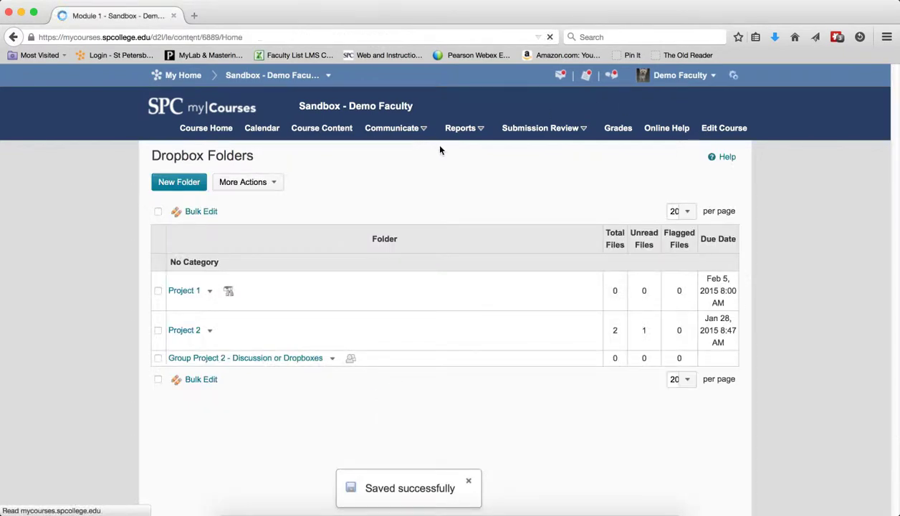